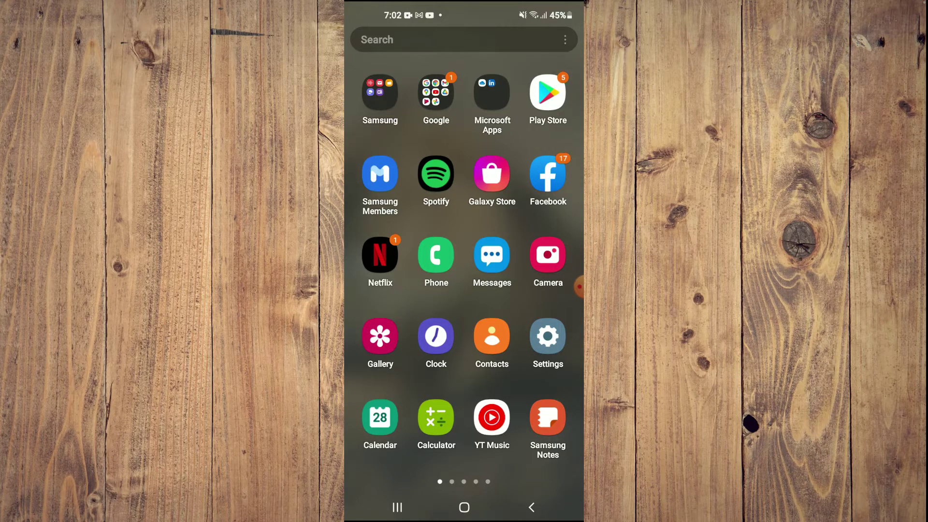
- Open Settings > Notifications and show the full app notifications list under Recently sent
click(547, 335)
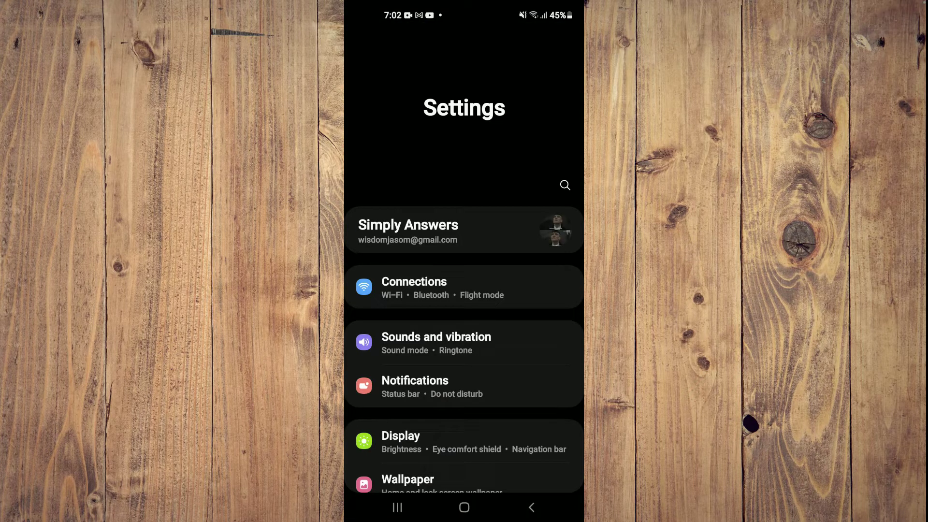
click(449, 386)
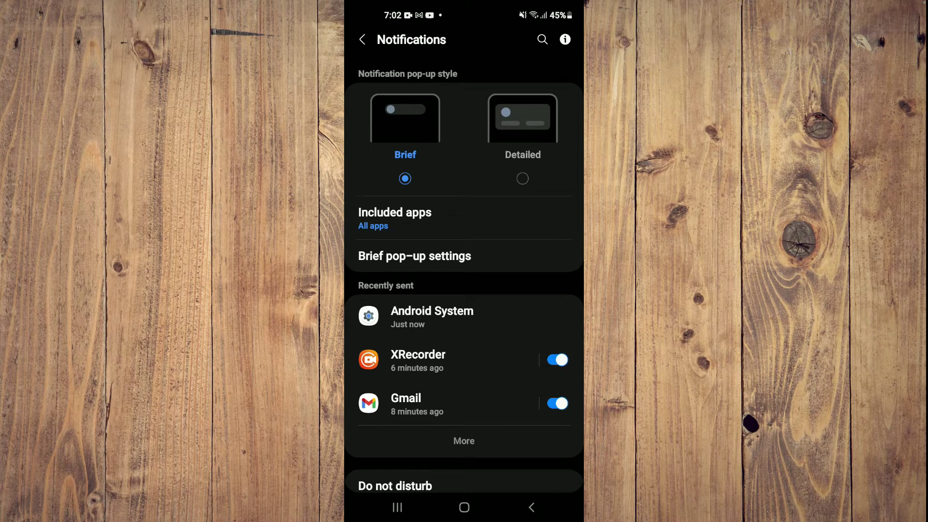
click(464, 440)
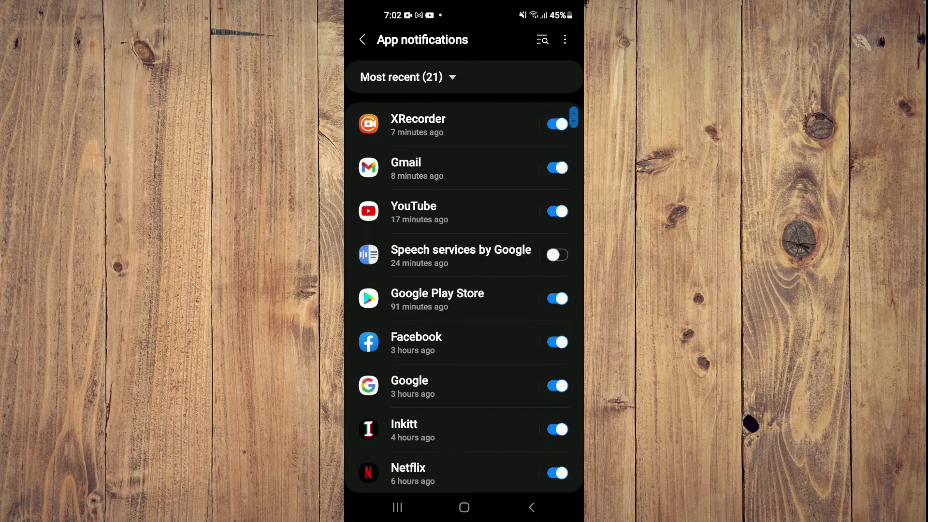
scroll(465, 298, down, 2)
scroll(464, 298, up, 3)
- Find Inkitt in the alphabetical app list and switch its notifications off
click(543, 39)
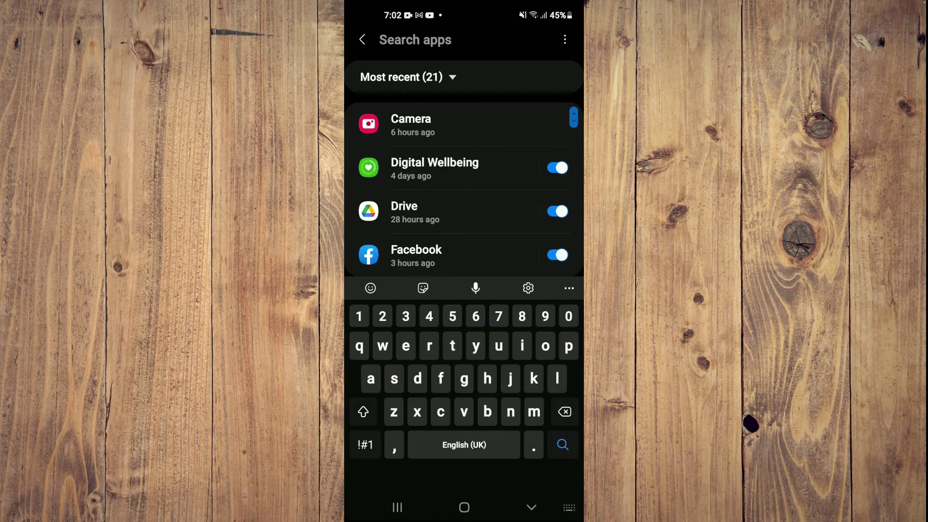
drag(472, 256, 465, 151)
click(464, 167)
drag(464, 218, 464, 131)
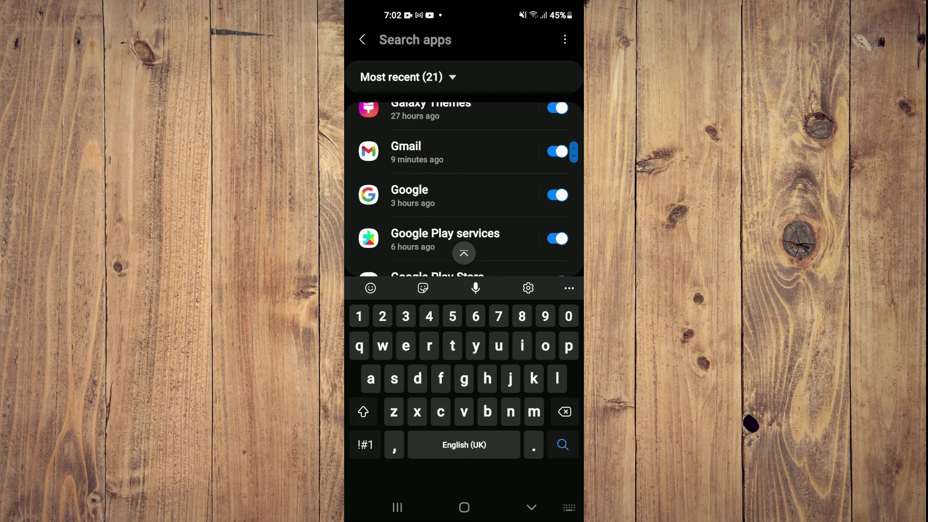
drag(464, 196, 464, 109)
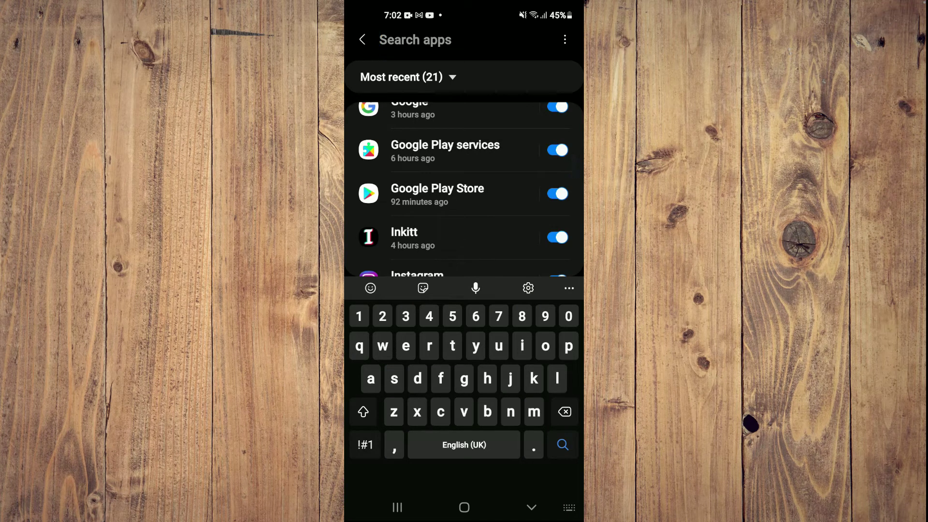
click(557, 237)
- Back out of the app search, Notifications and Settings to the home screen
click(532, 508)
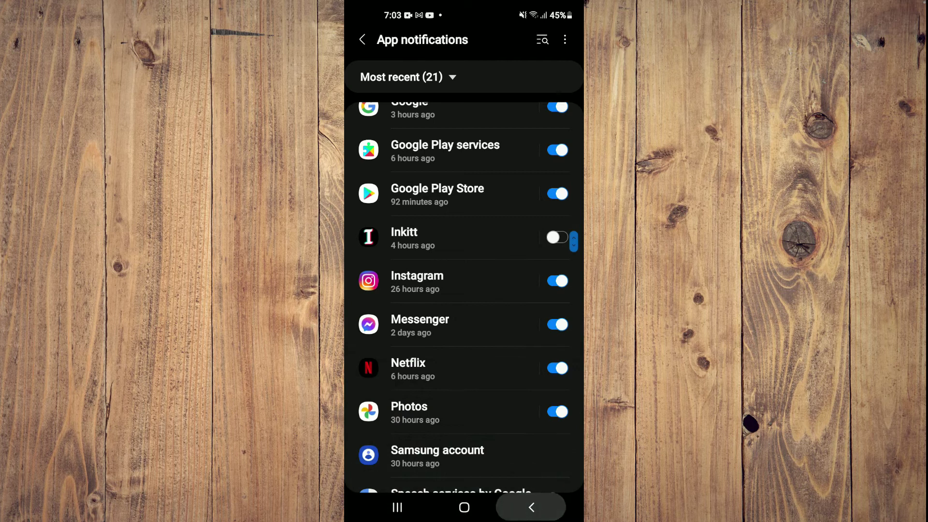
click(531, 508)
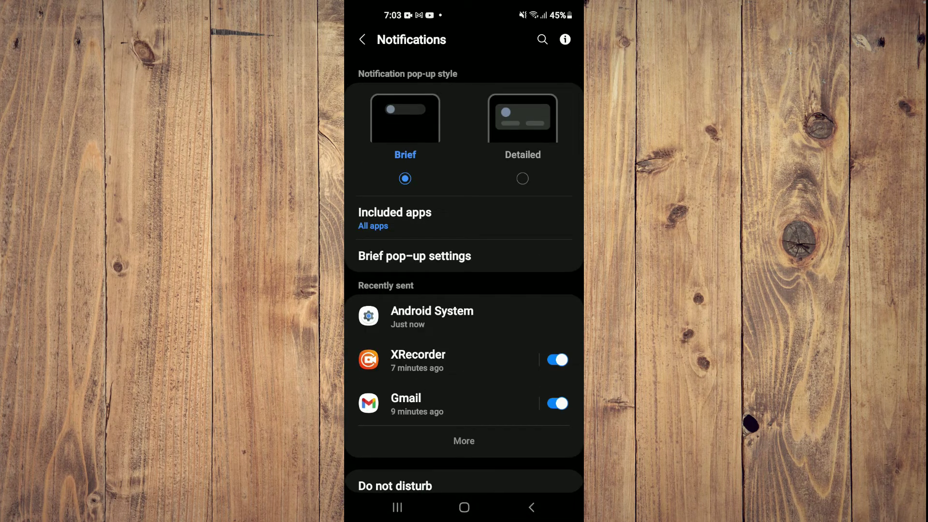
click(532, 509)
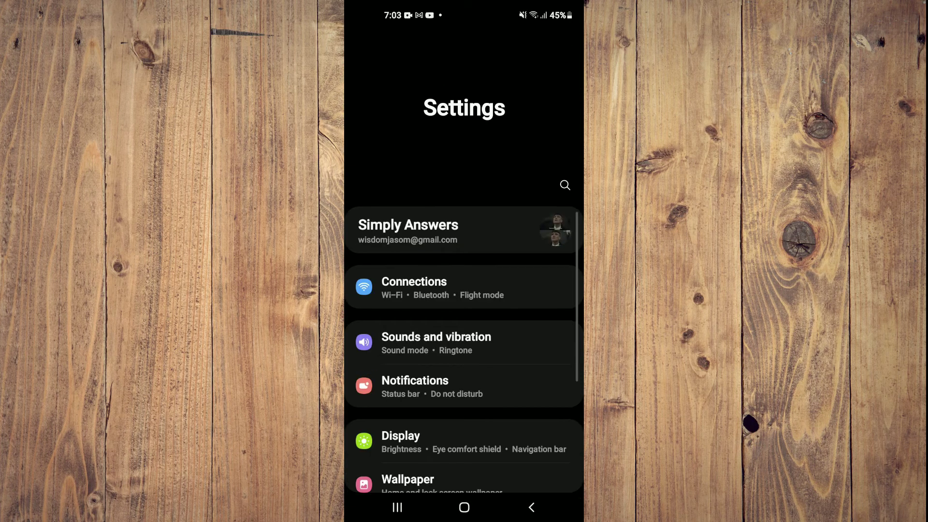
click(531, 508)
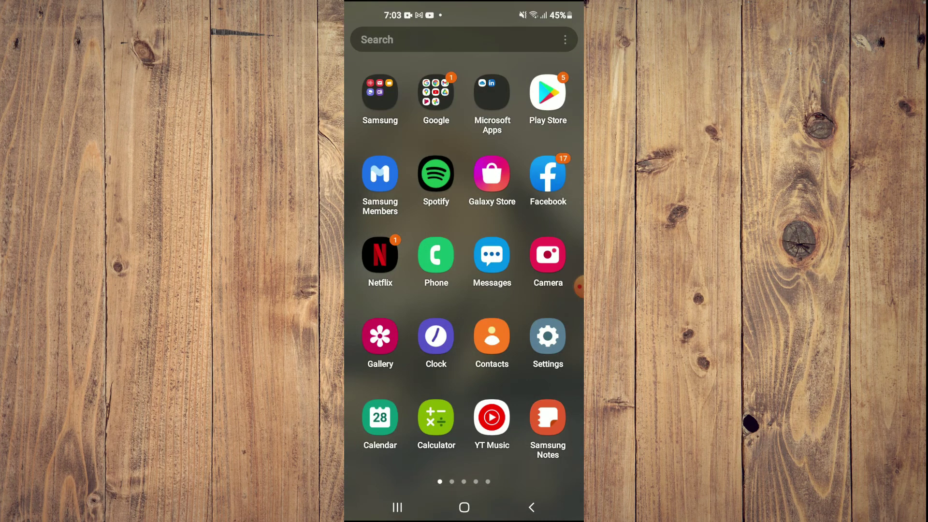
click(578, 287)
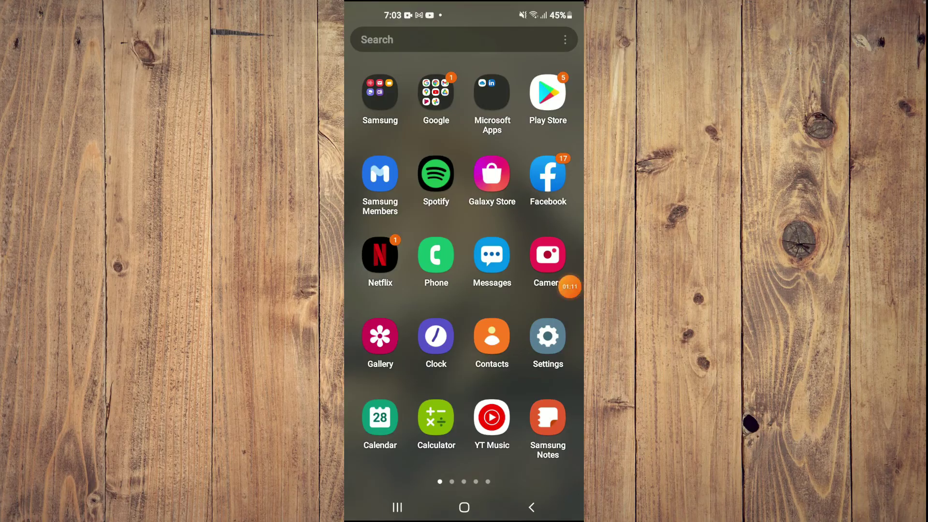